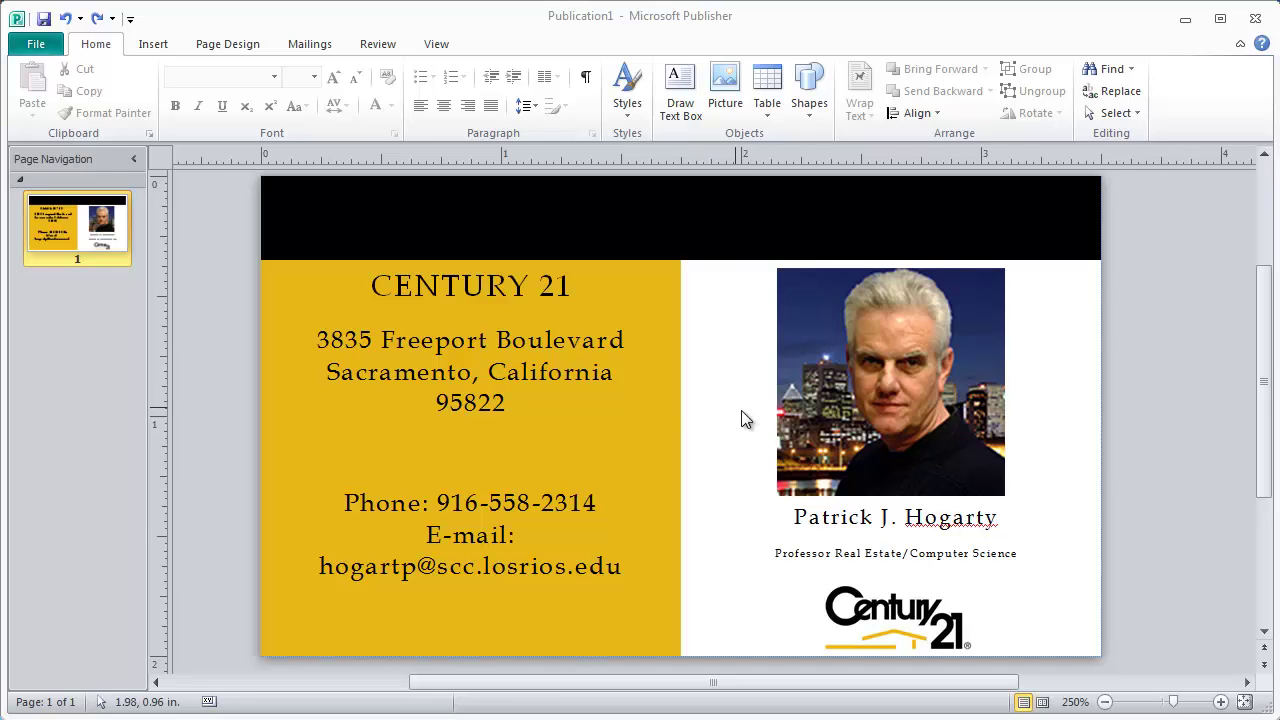
Step: Try Arial Black on the CENTURY 21 title, then undo the font change
left_click(467, 287)
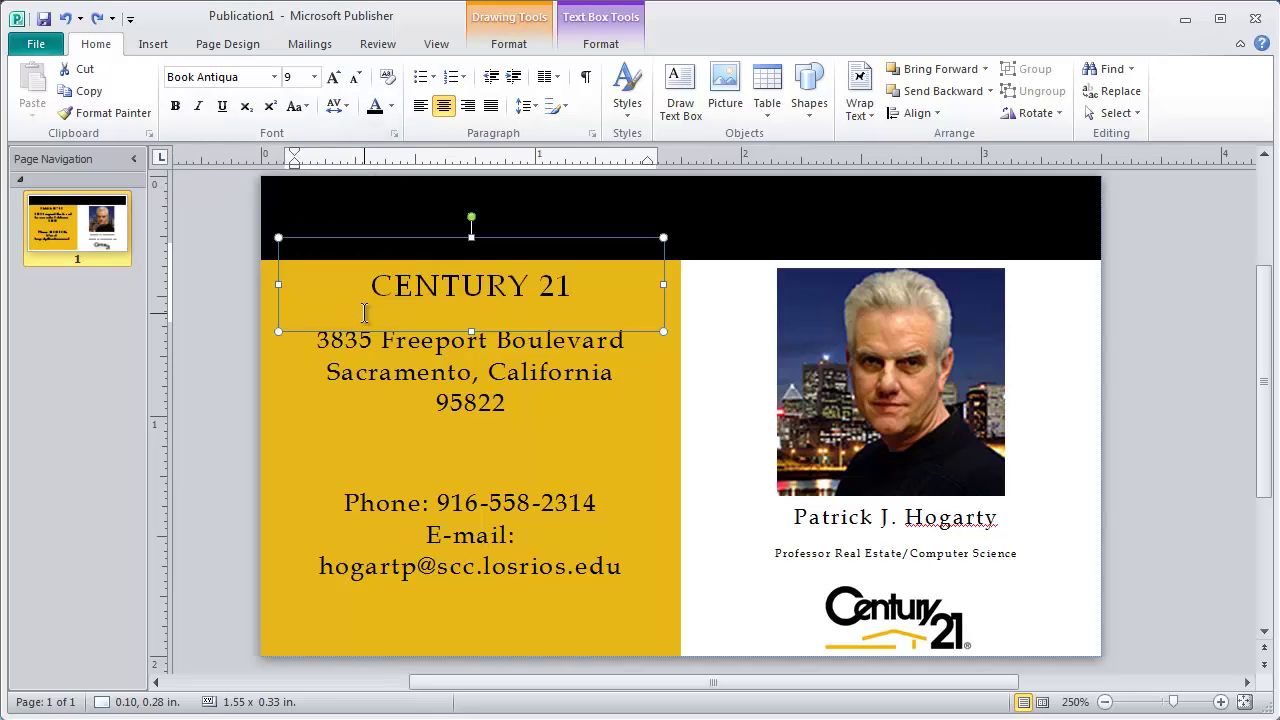
left_click_drag(374, 286, 580, 288)
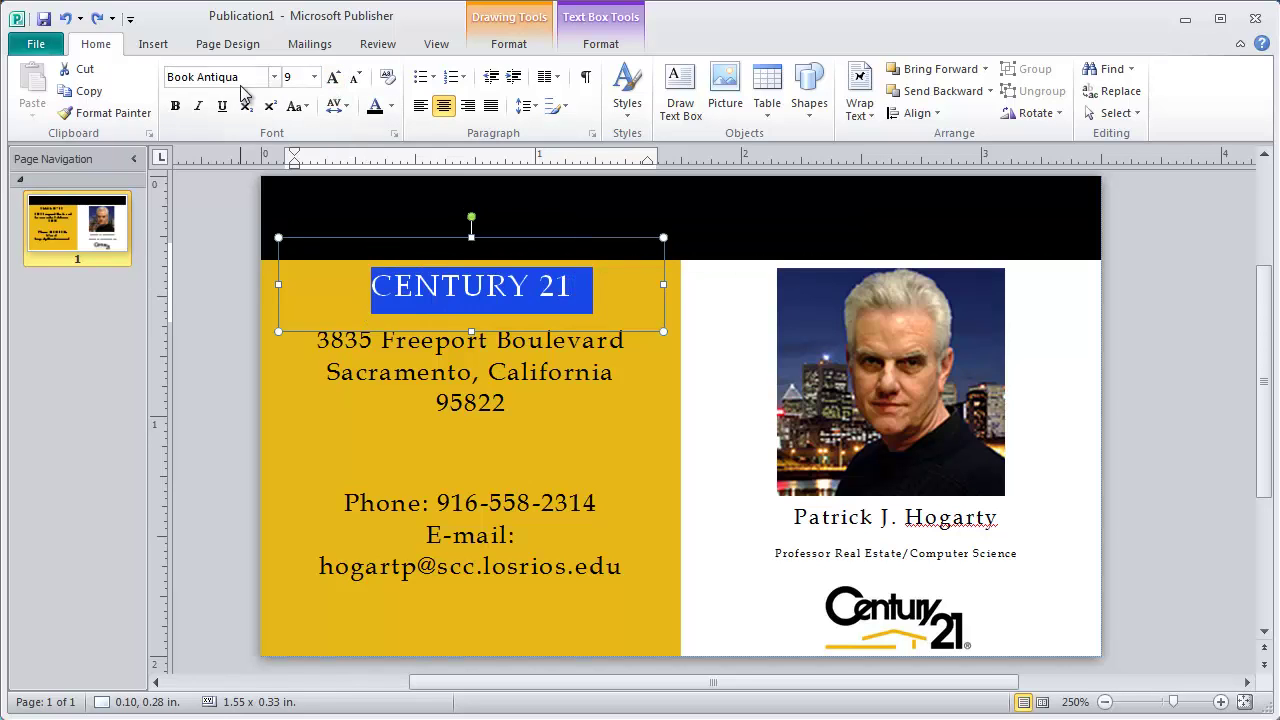
left_click(274, 77)
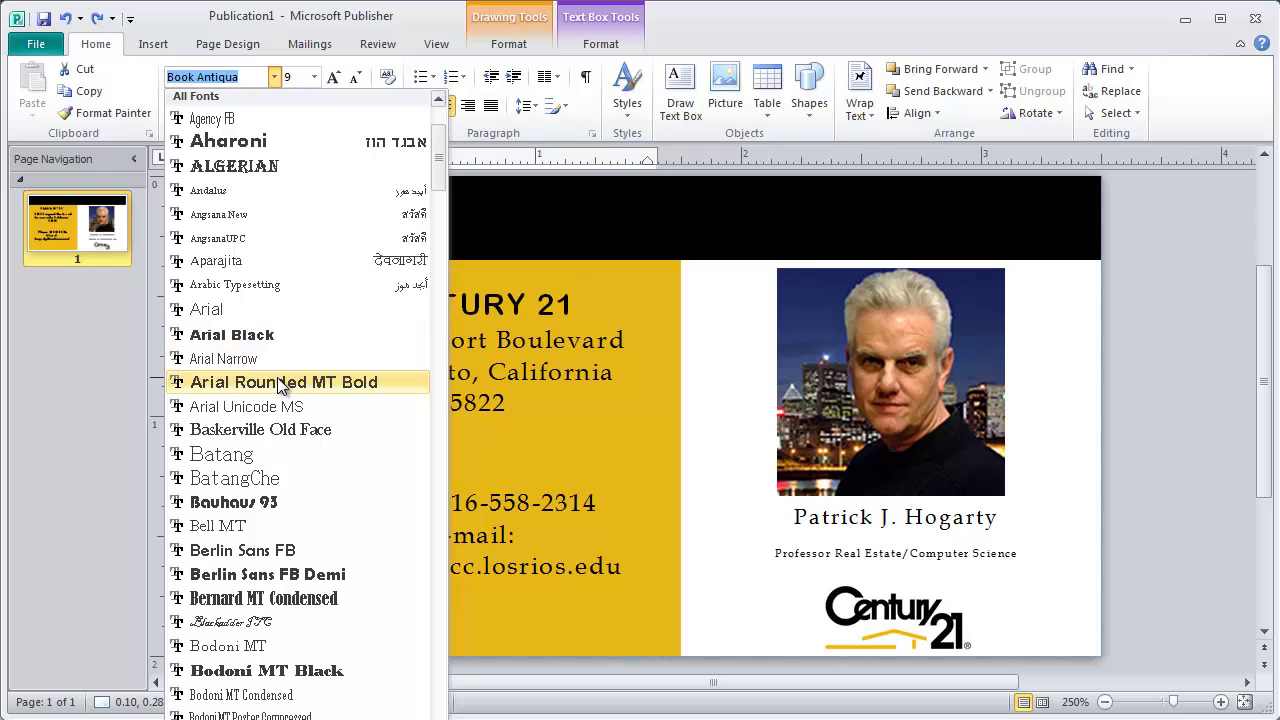
left_click(268, 336)
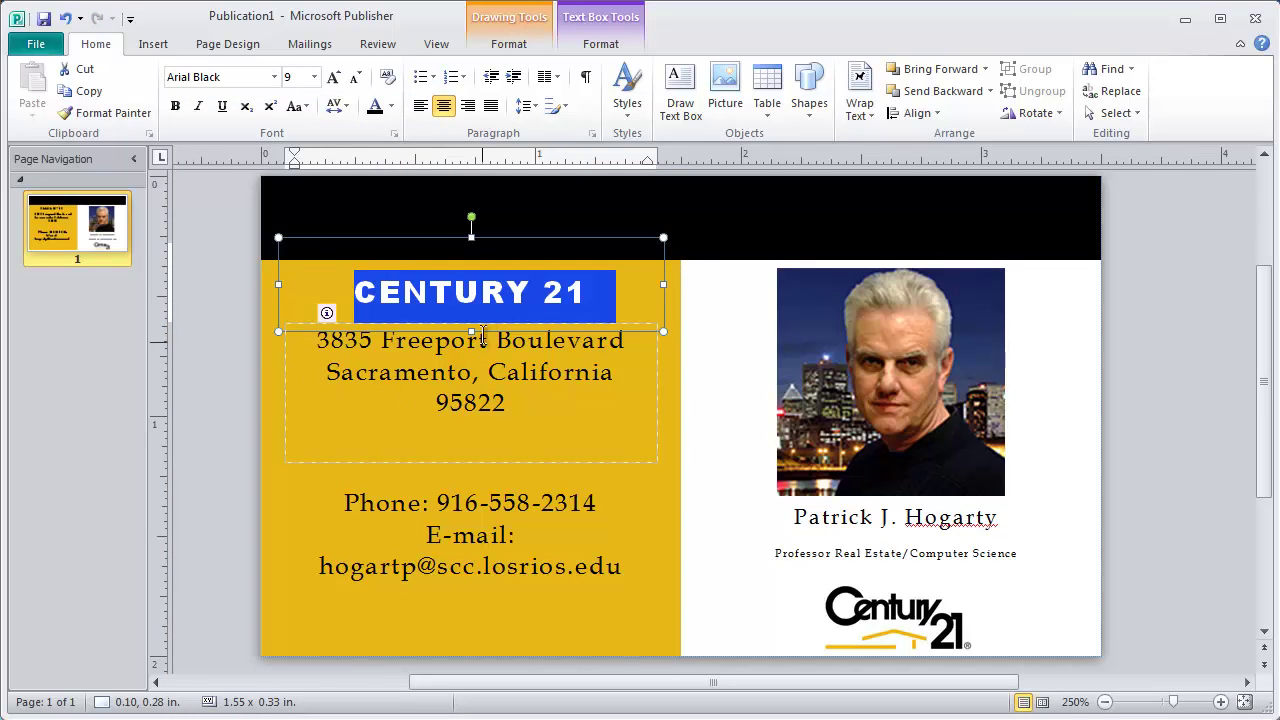
left_click(483, 300)
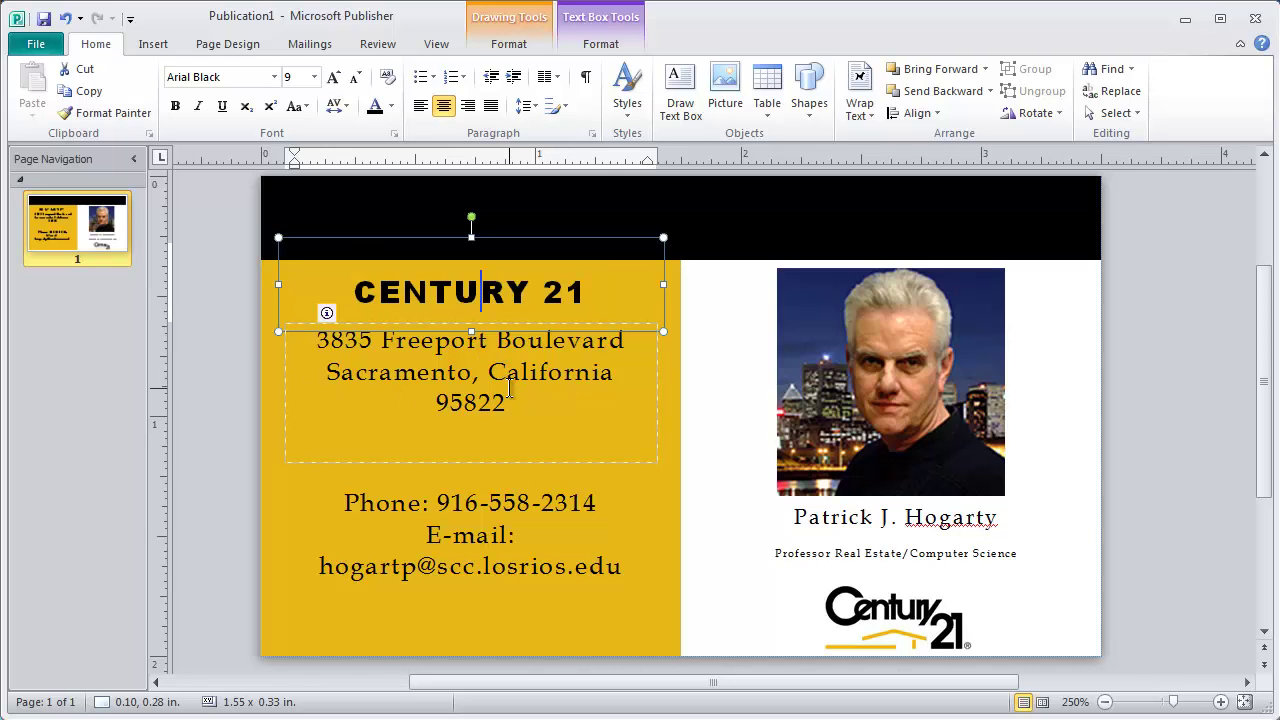
left_click(66, 20)
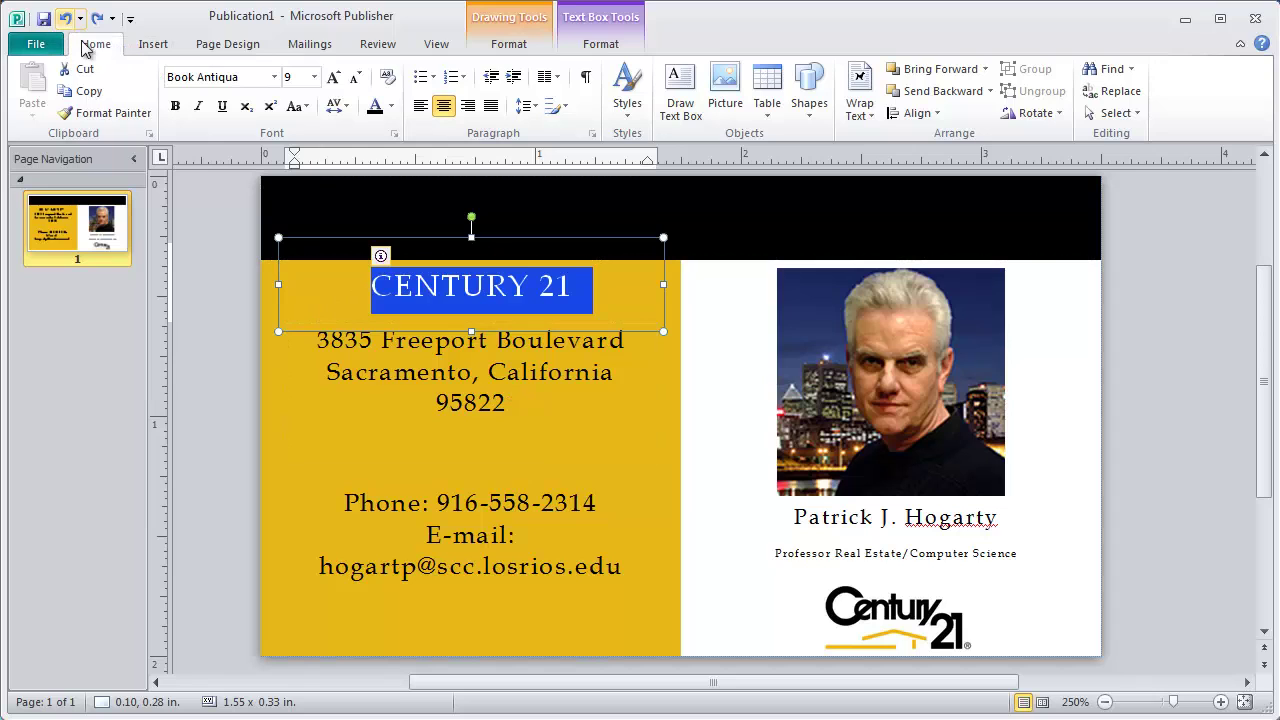
Step: Nudge the address text box slightly lower, then undo the move
left_click(447, 345)
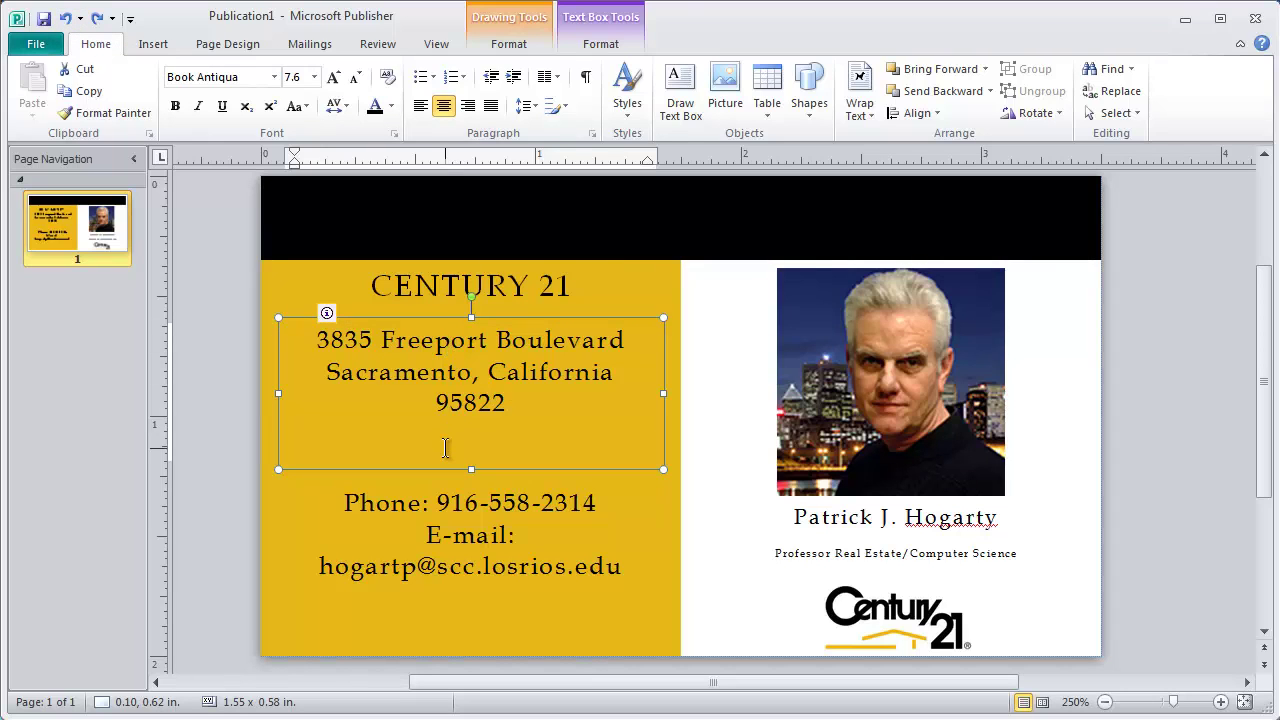
left_click(543, 469)
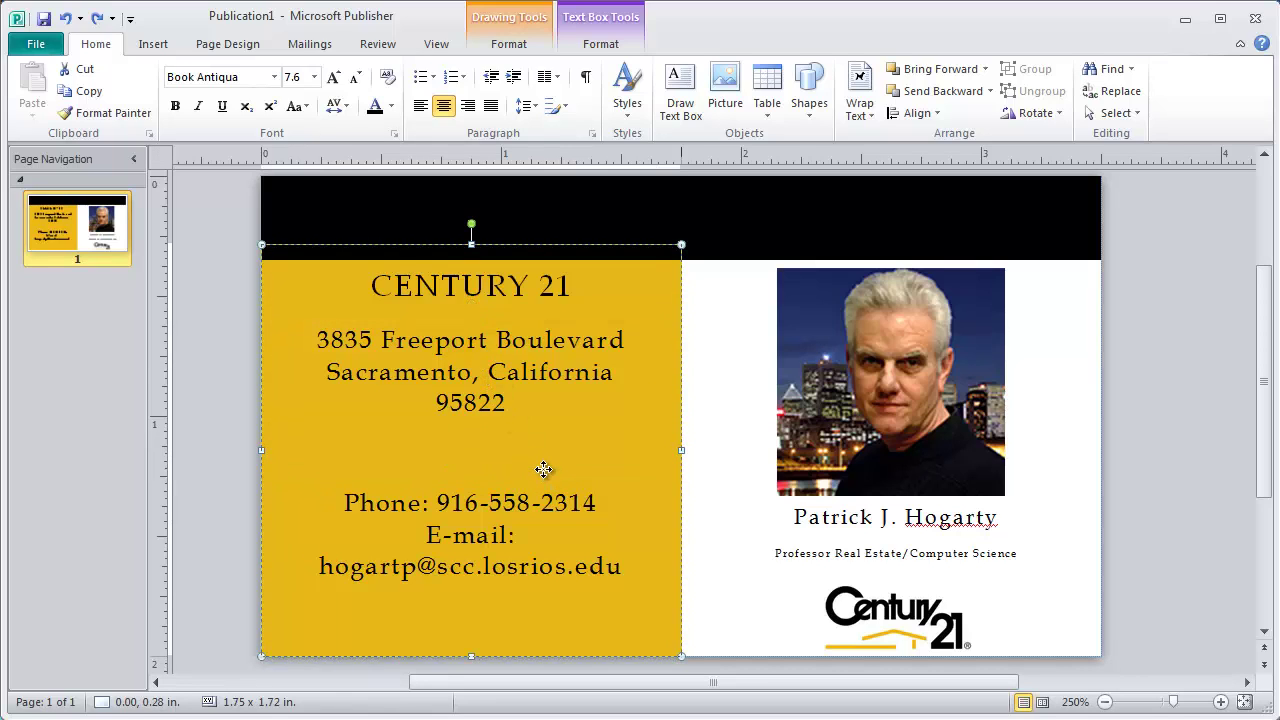
left_click(520, 405)
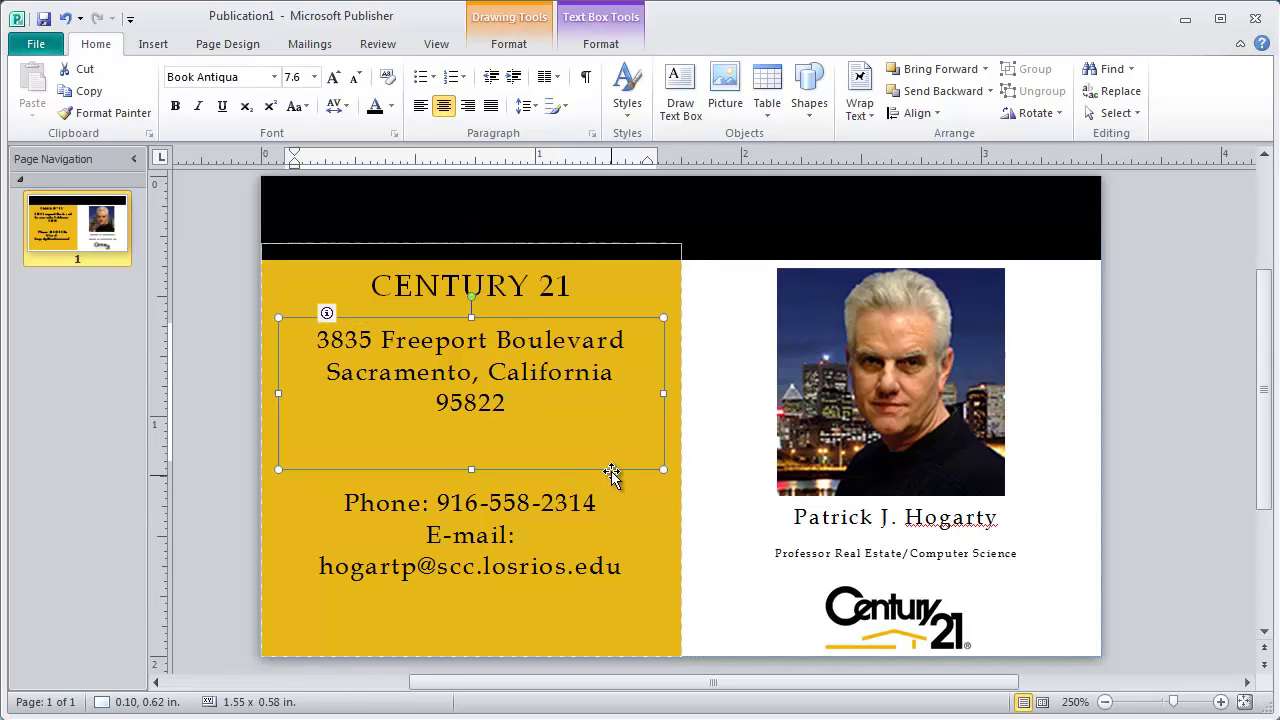
left_click(626, 472)
left_click(600, 463)
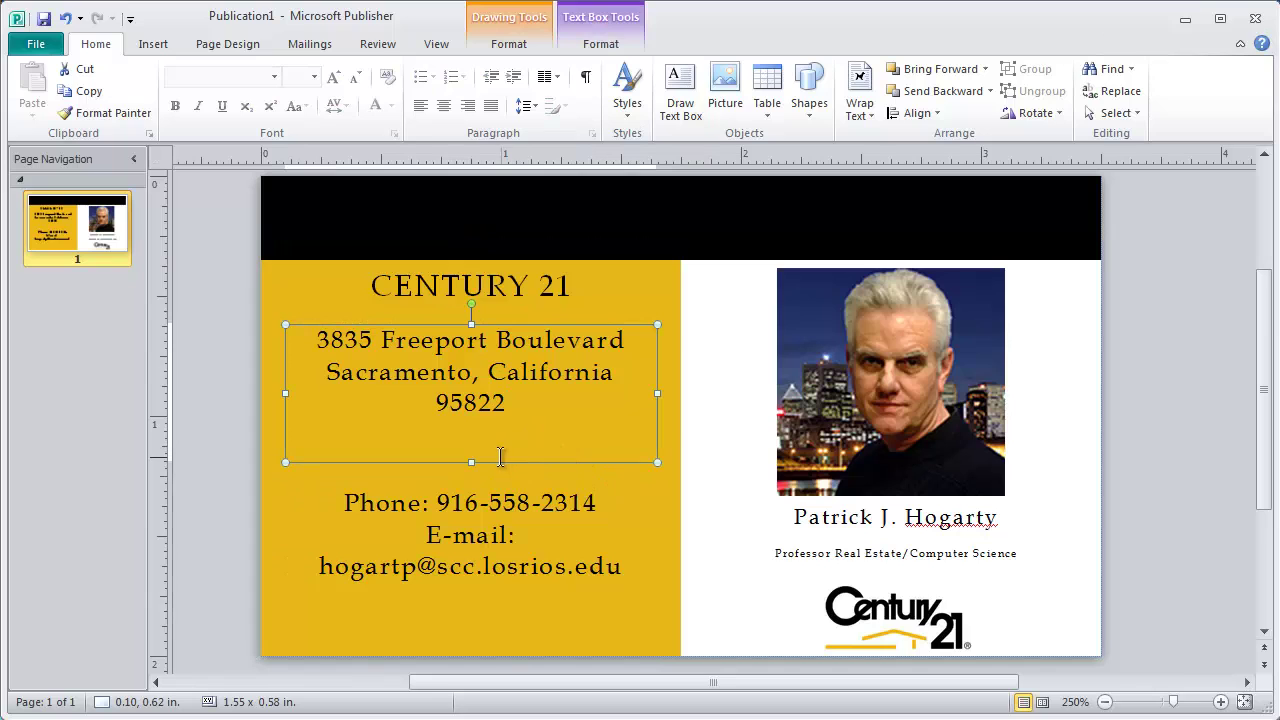
left_click_drag(496, 458, 497, 468)
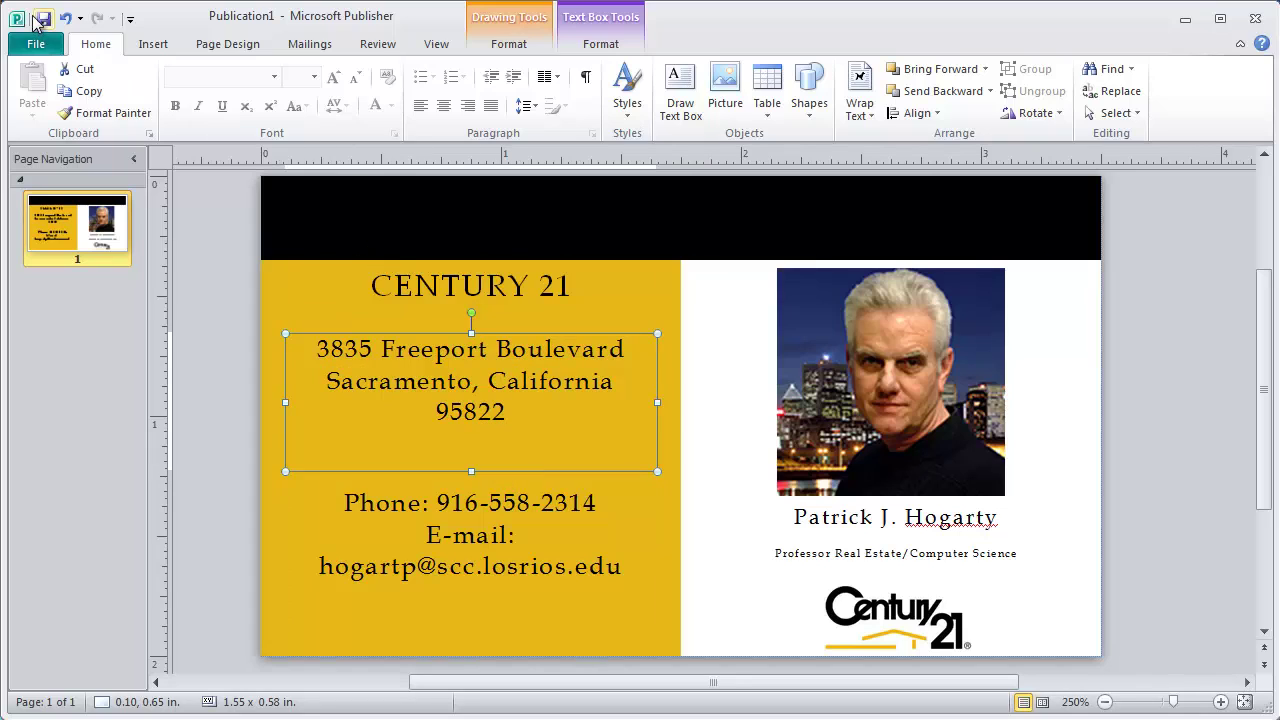
left_click(65, 19)
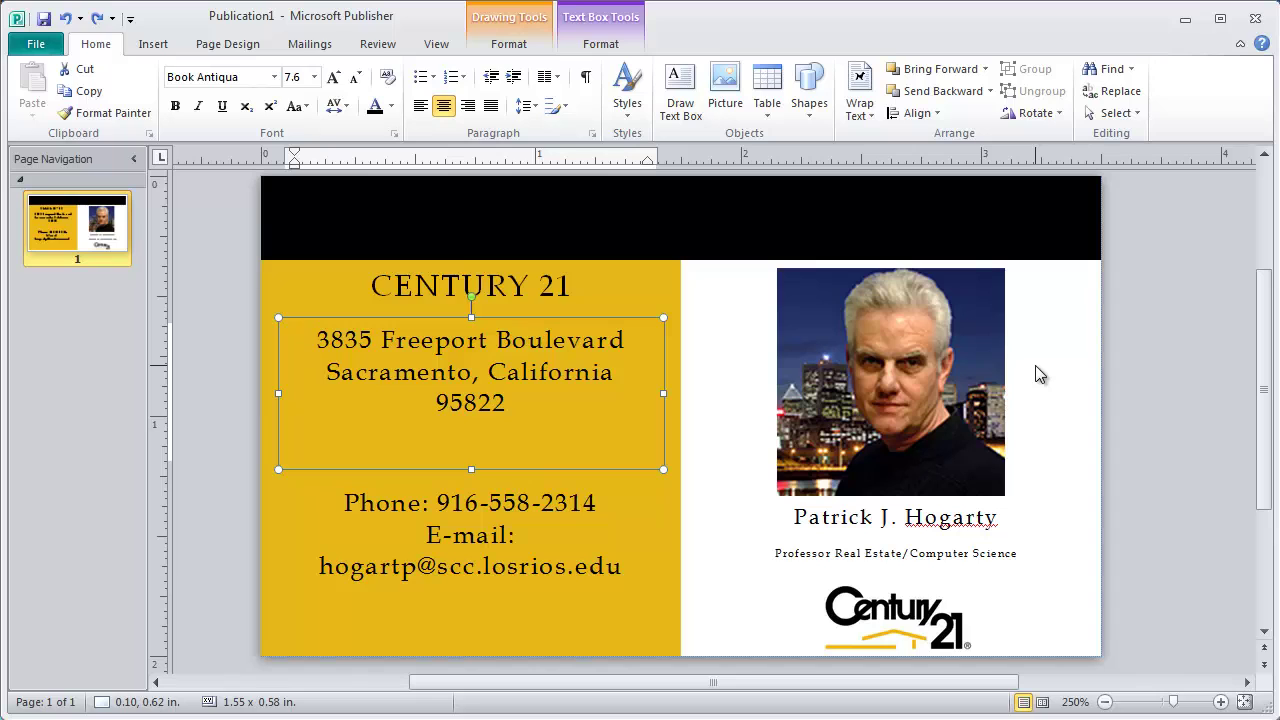
Step: Bring up Format Picture for the agent's portrait photo from its shortcut menu
left_click(897, 366)
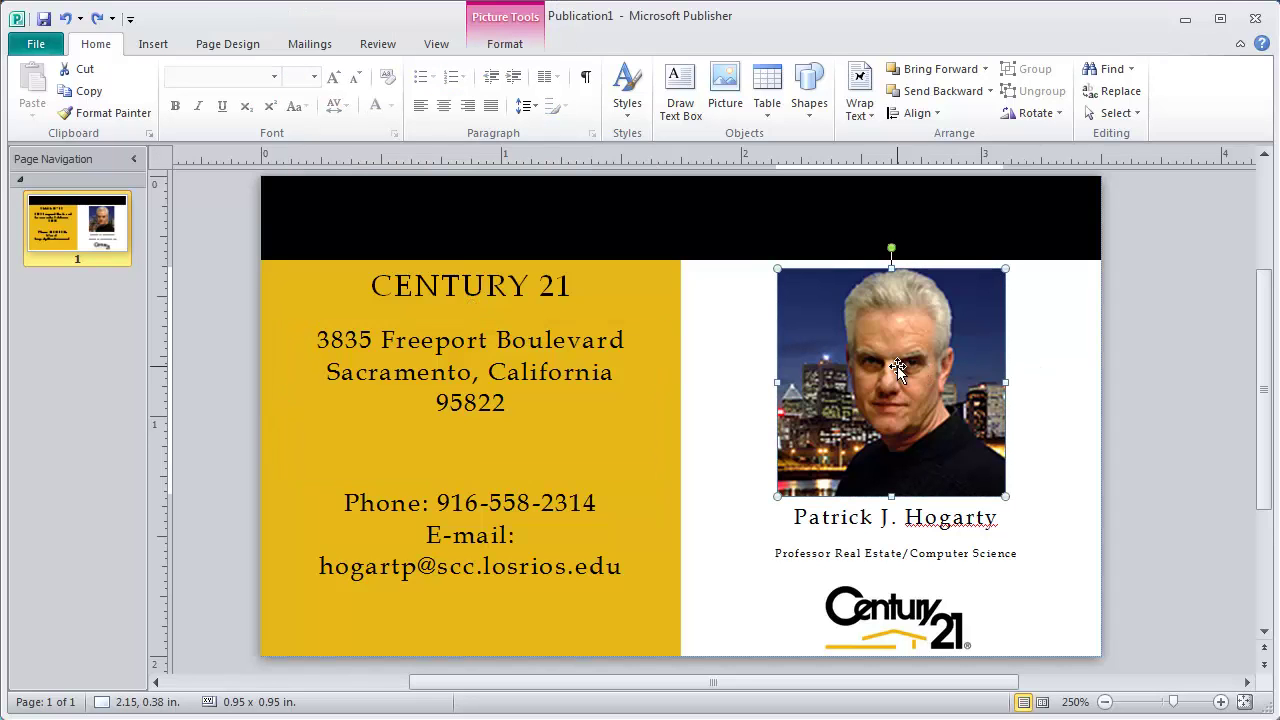
right_click(900, 370)
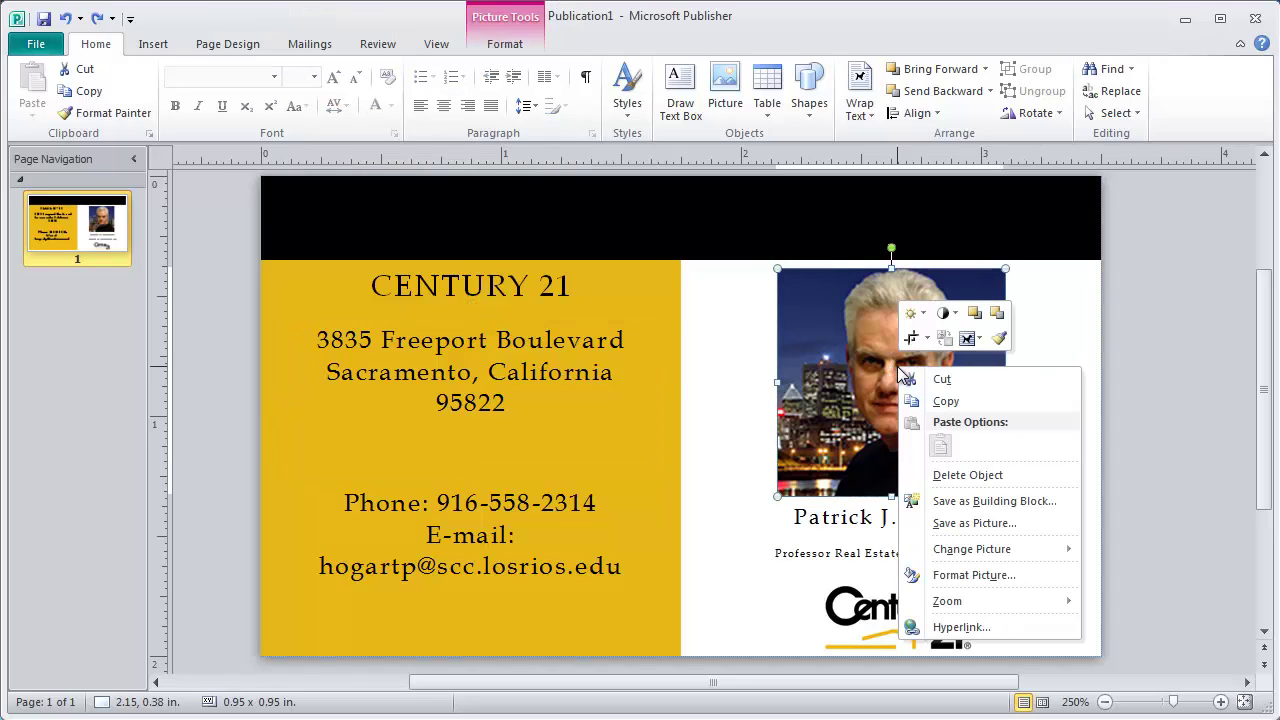
left_click(979, 578)
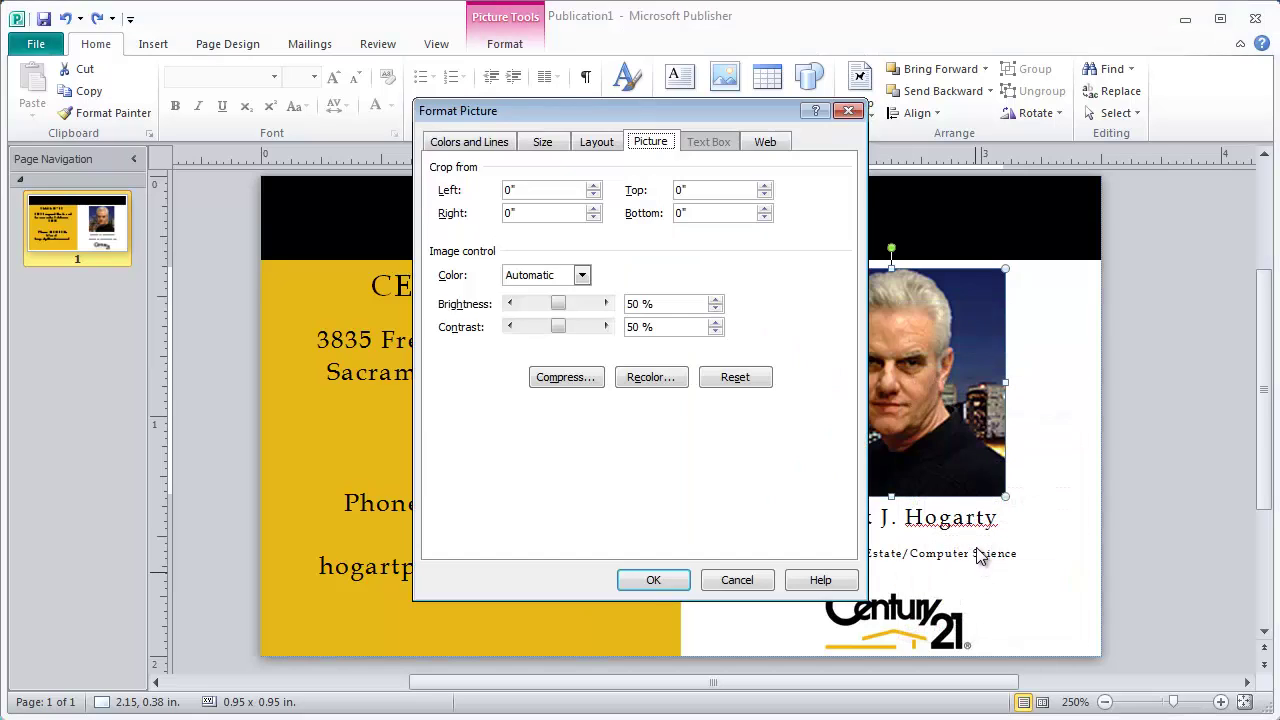
Step: Set the photo's border line colour to black on the Colors and Lines tab
left_click(490, 152)
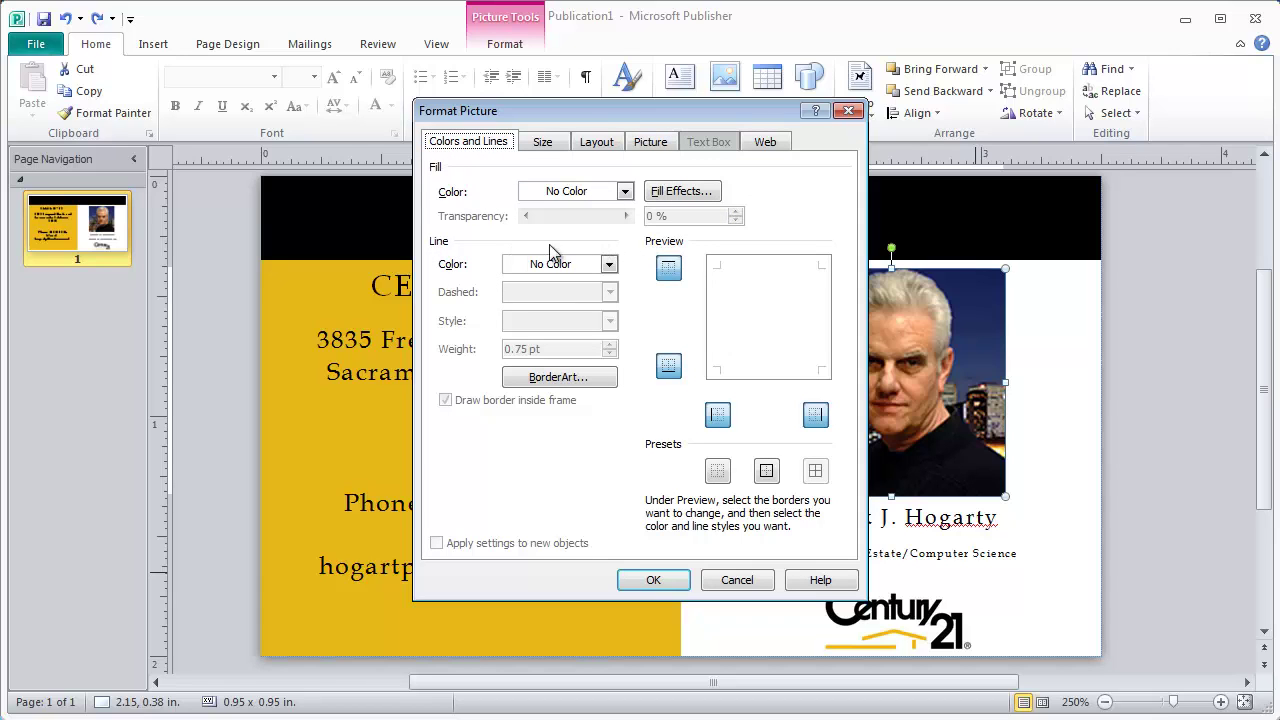
left_click(609, 265)
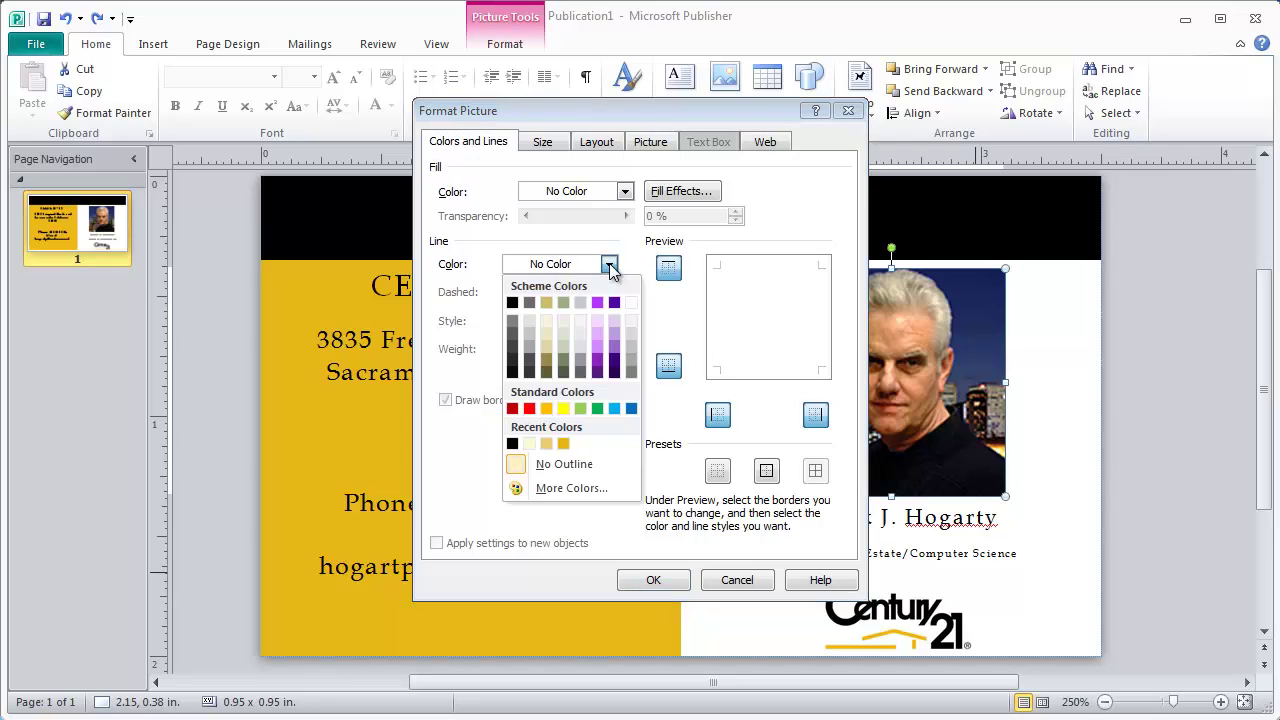
left_click(513, 303)
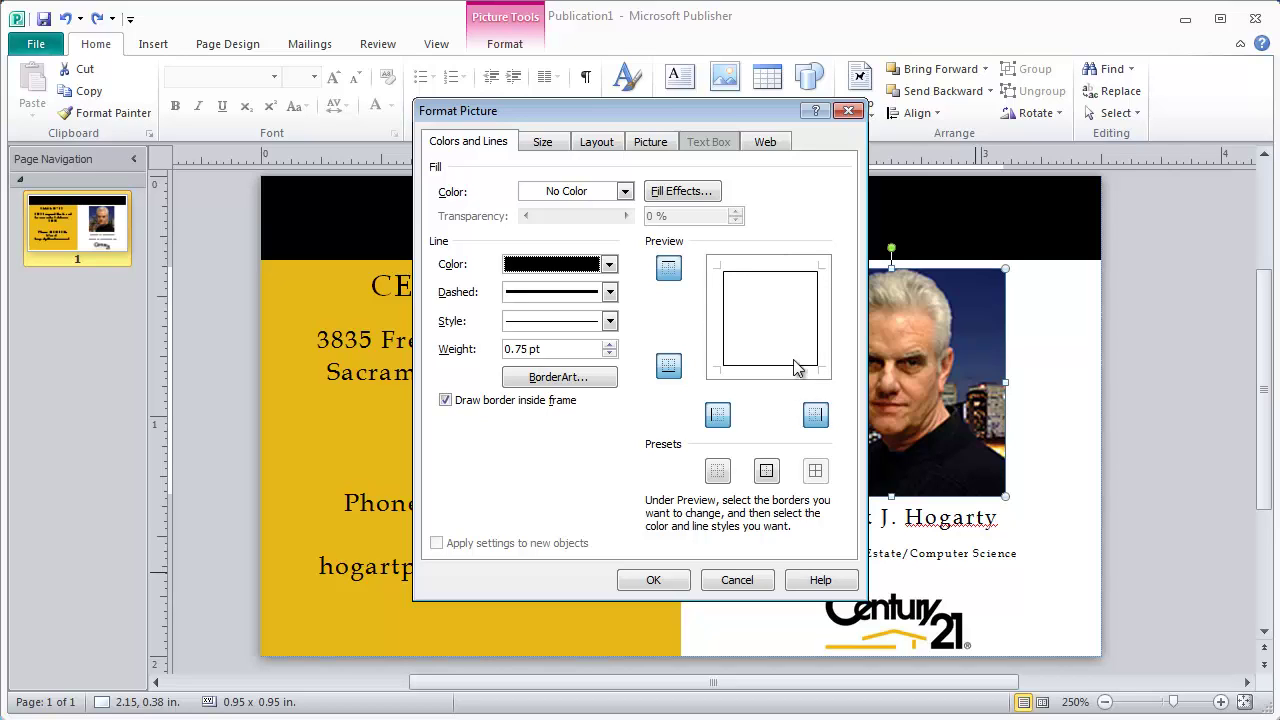
Step: Bring the border weight back to 0.75 pt and apply the black border to the photo
left_click(609, 344)
left_click(609, 344)
left_click(609, 345)
left_click(609, 345)
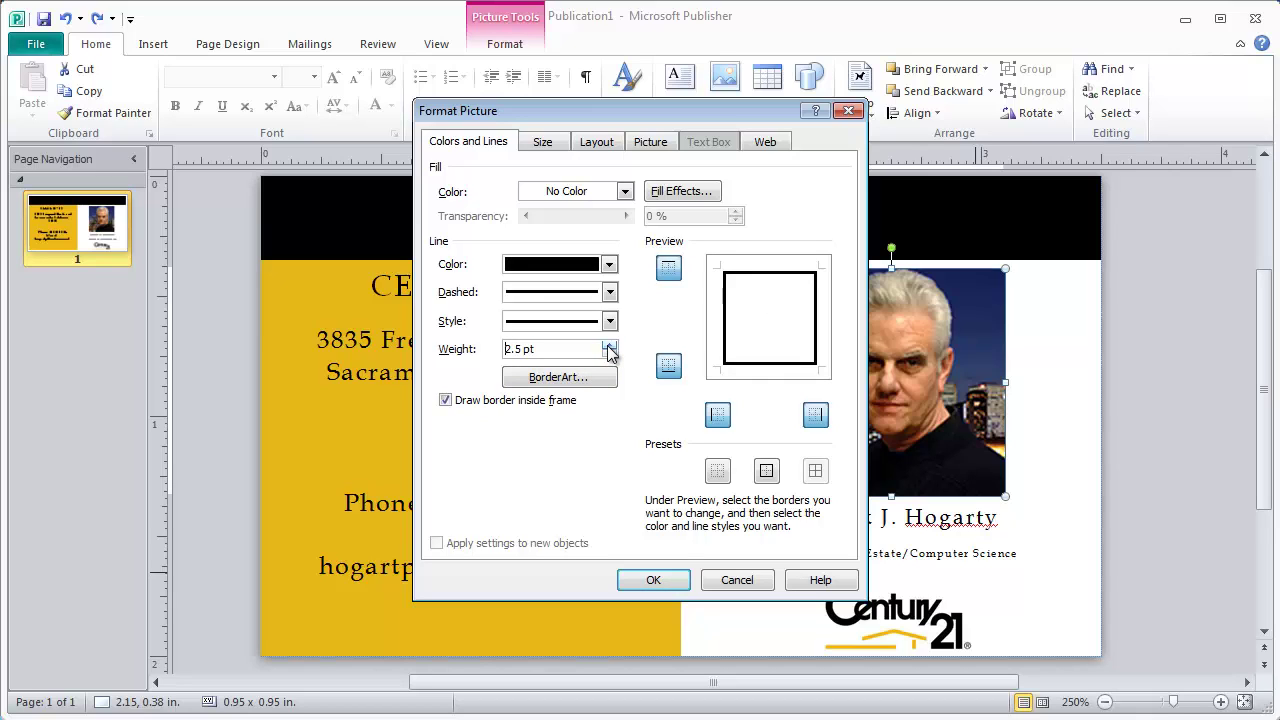
left_click(610, 354)
left_click(610, 354)
left_click(610, 354)
left_click(610, 354)
left_click(610, 354)
left_click(610, 354)
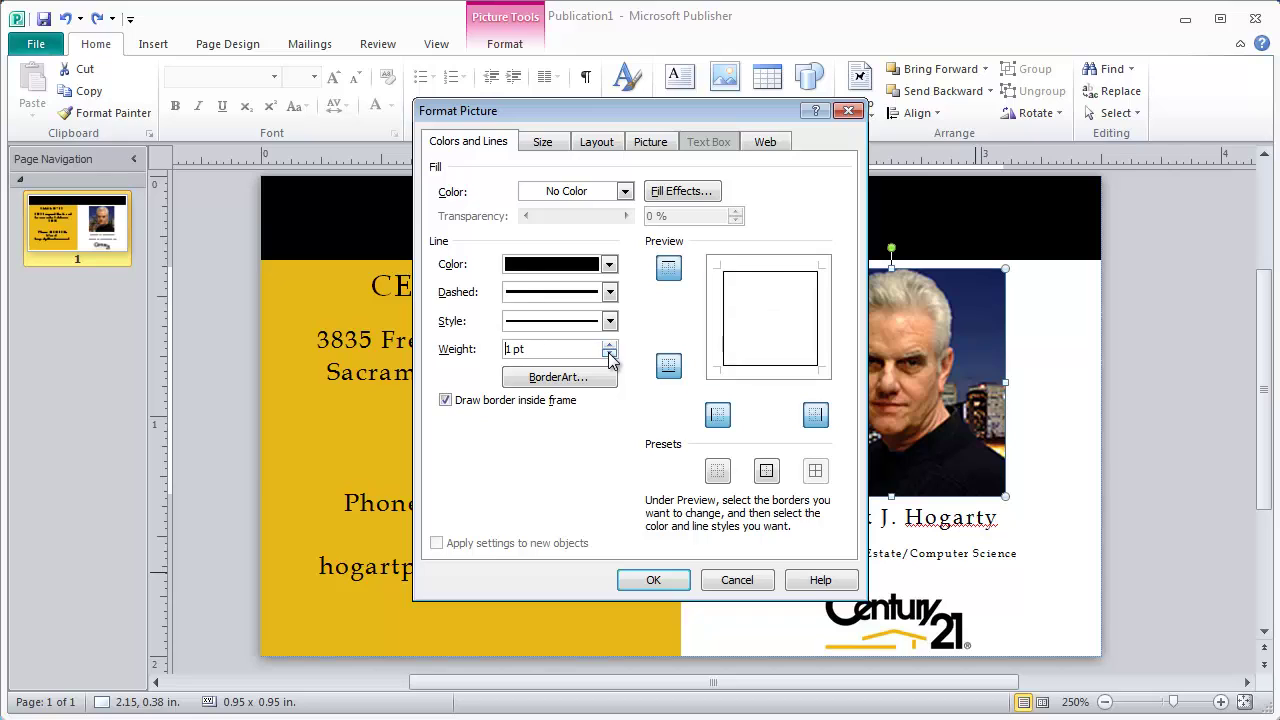
left_click(610, 354)
left_click(655, 581)
left_click(1060, 535)
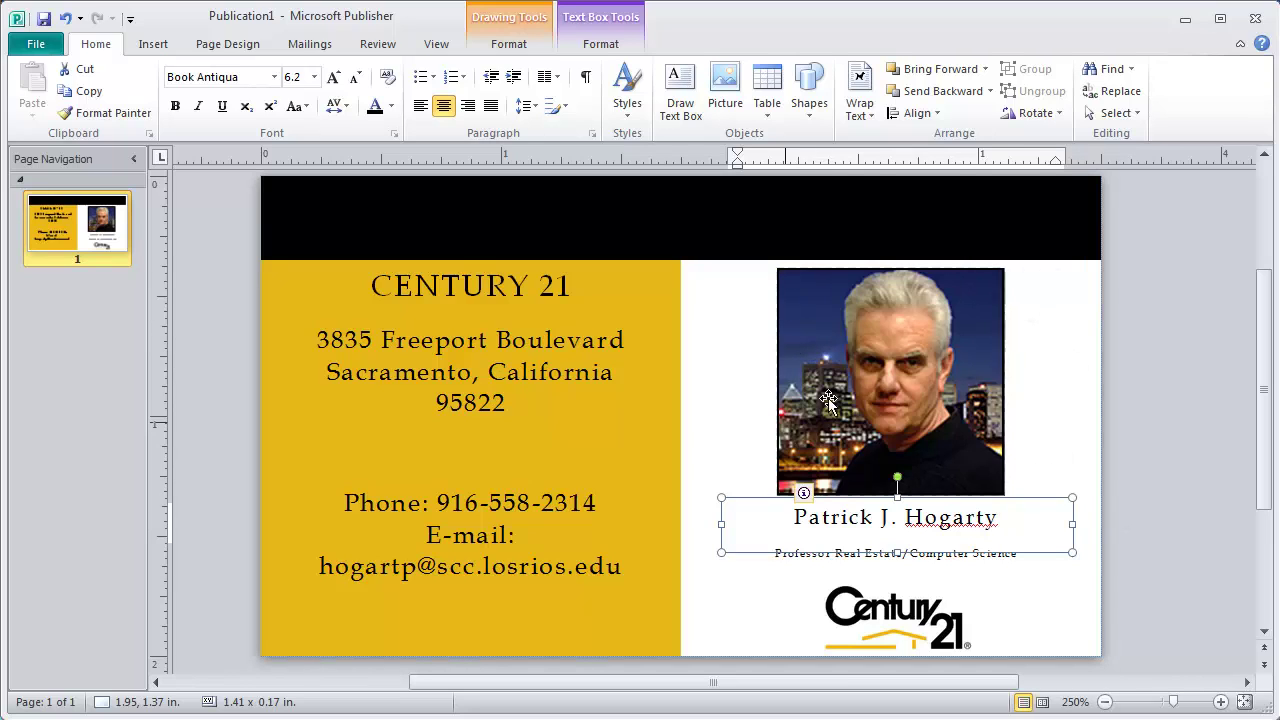
left_click(1077, 443)
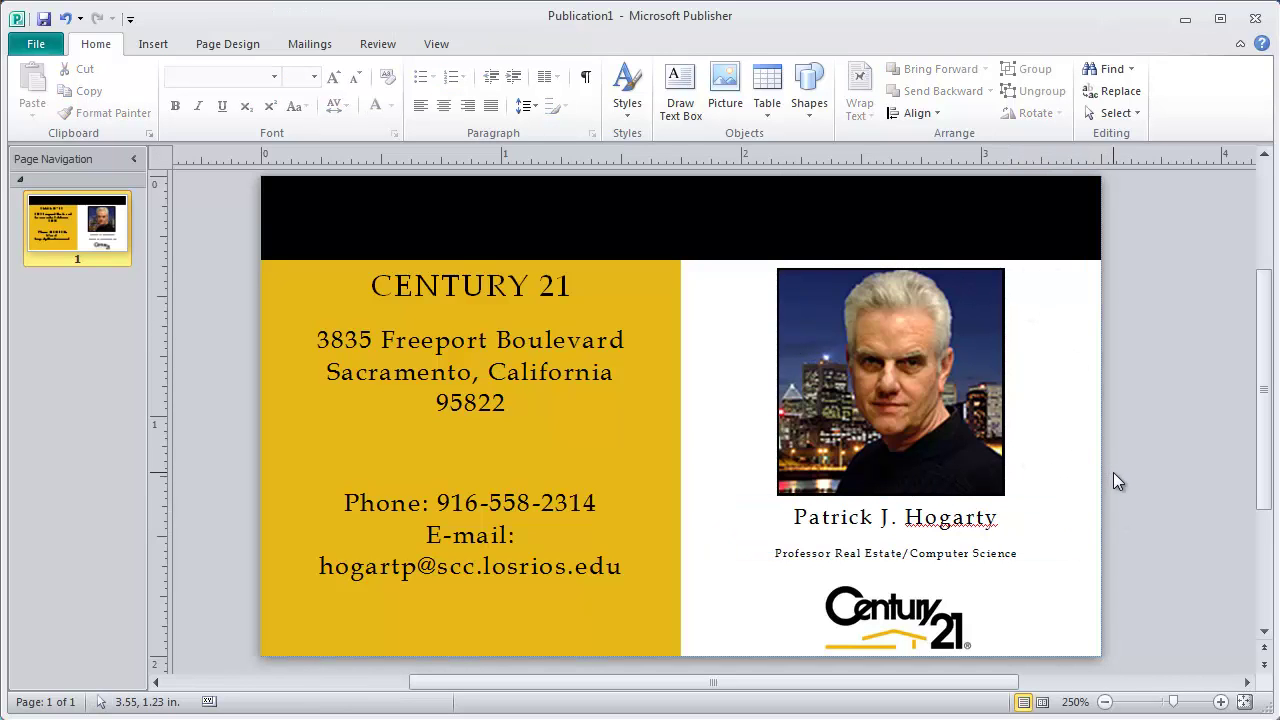